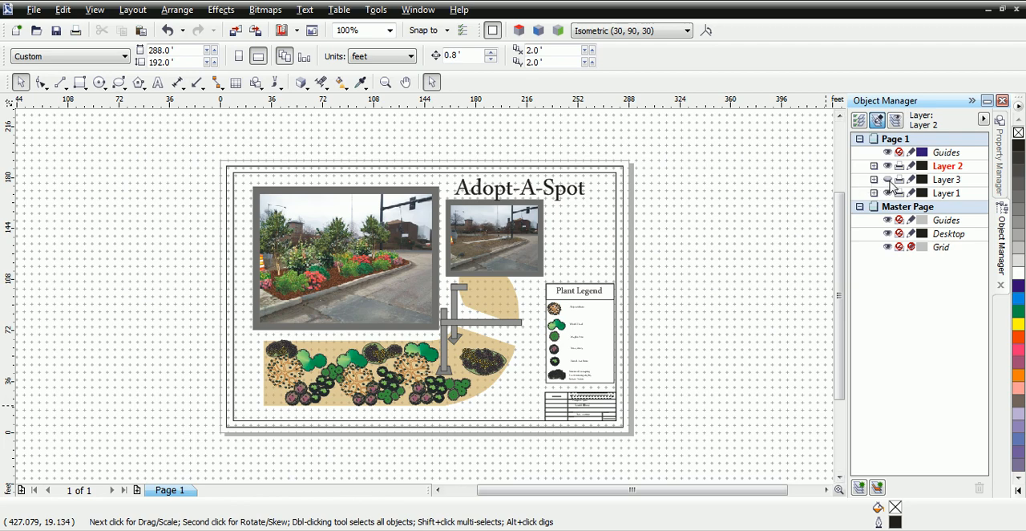
Step: Show Layer 3 and hide Layer 2 to examine the scanned site plan beneath the finished design, then restore both layers' visibility
left_click(887, 179)
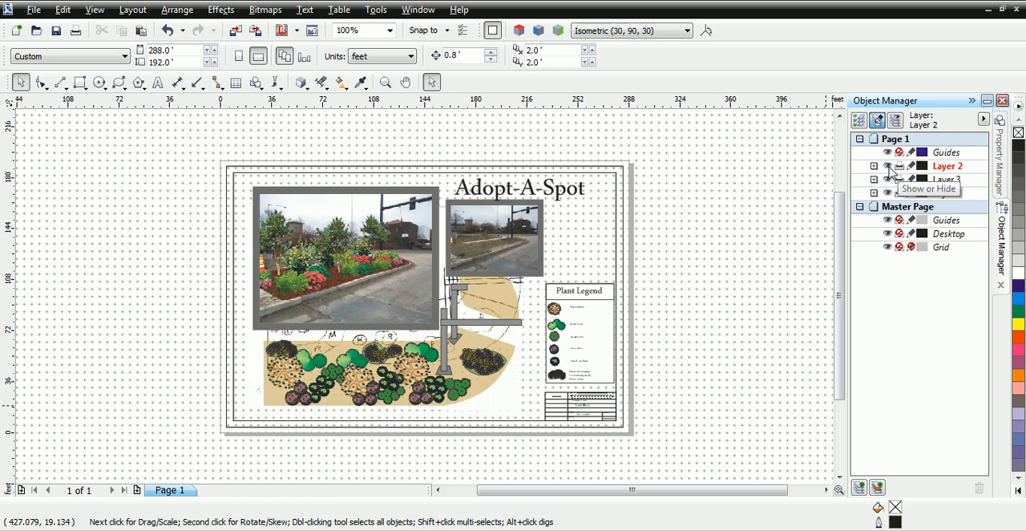
left_click(888, 166)
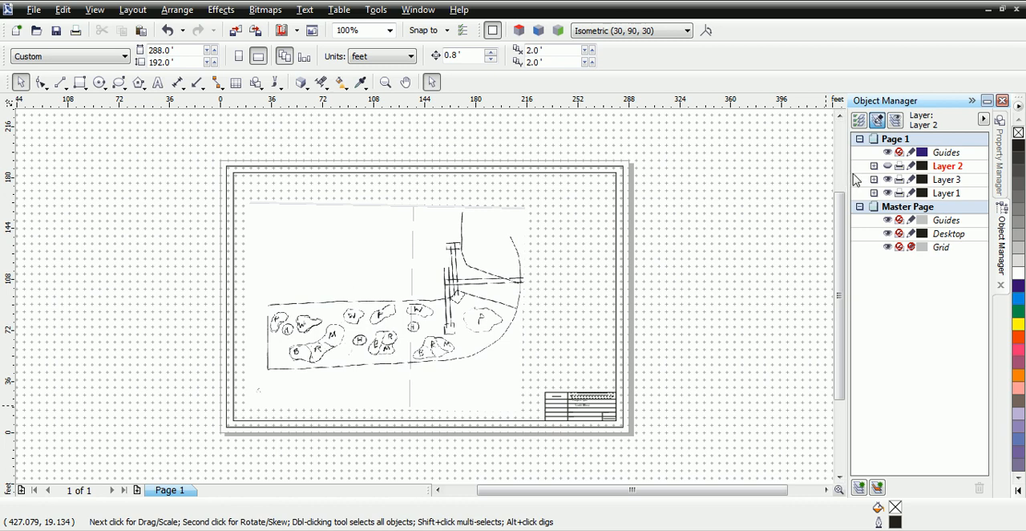
left_click(888, 165)
left_click(888, 180)
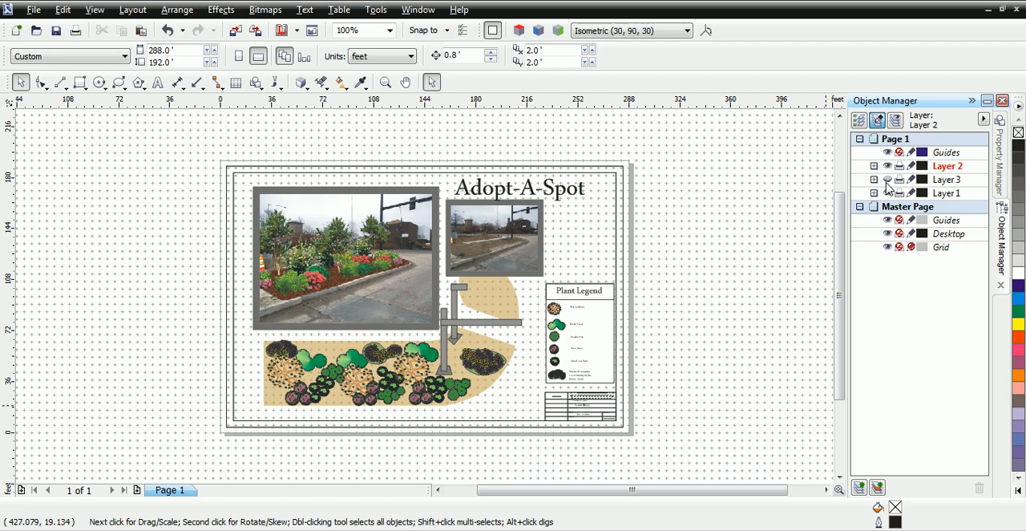
Step: Create a new drawing from the "1-2 = 1" template in the Architectural templates folder
left_click(34, 10)
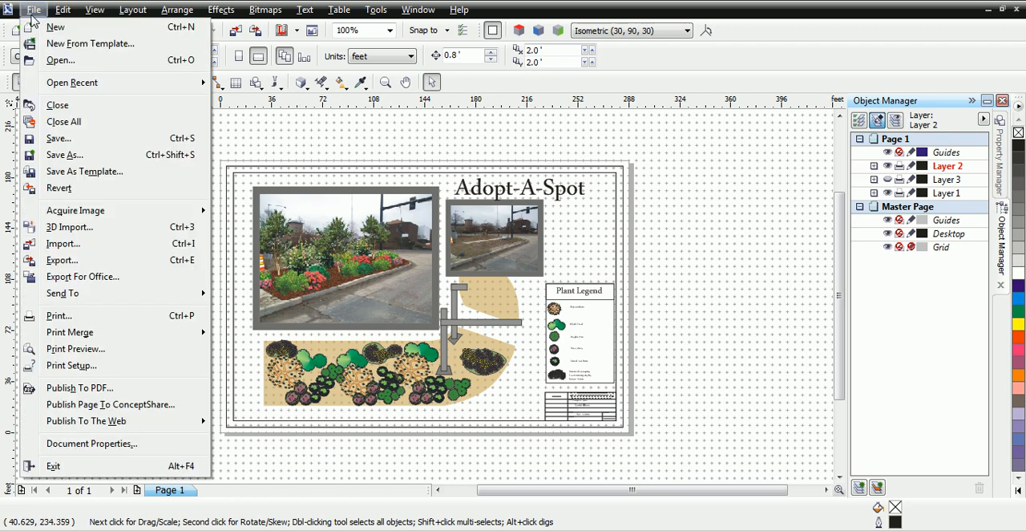
left_click(83, 47)
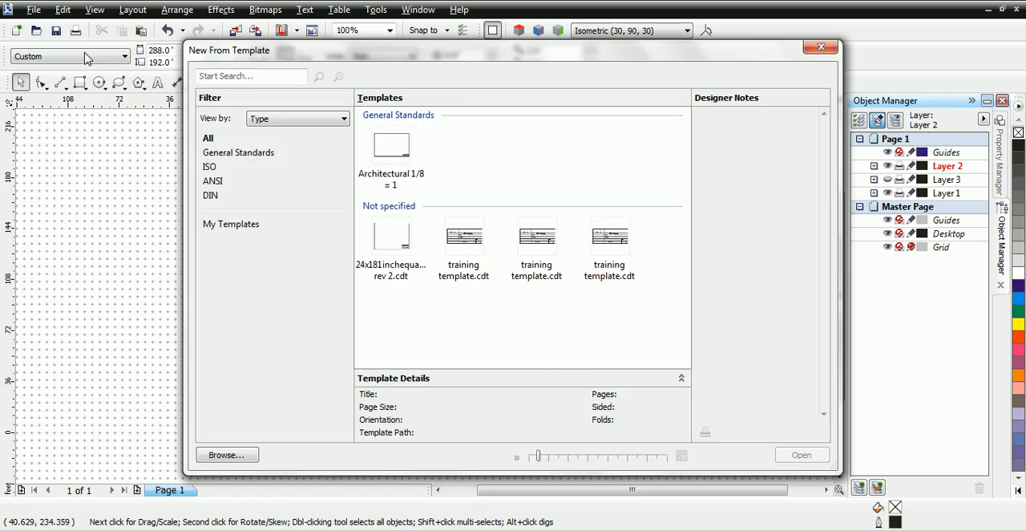
left_click(226, 454)
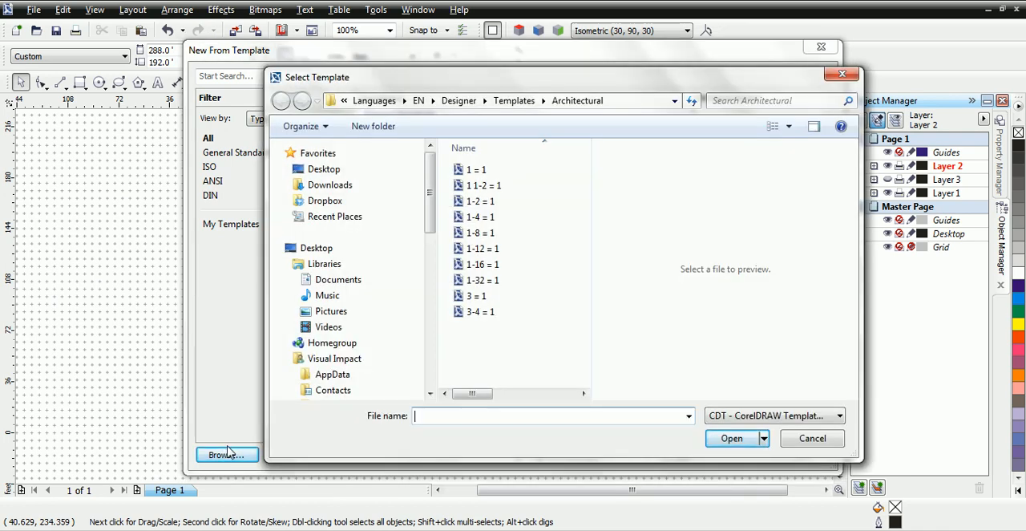
left_click(476, 206)
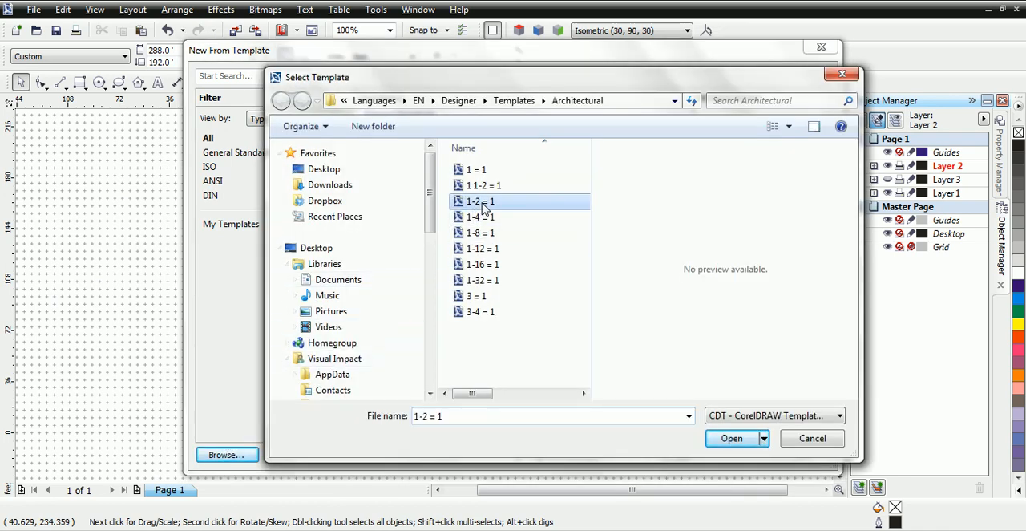
left_click(733, 440)
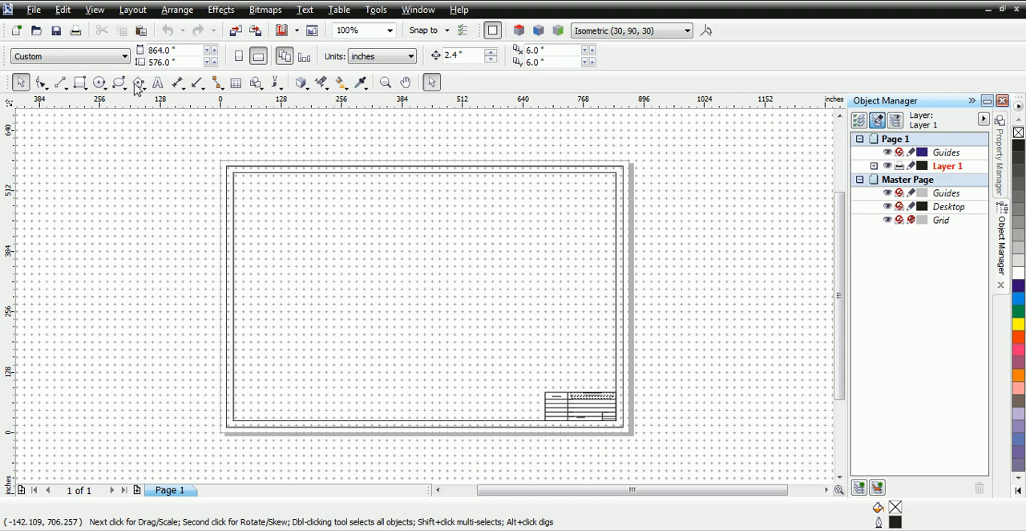
Step: Import the "site plan design" image and place it inside the page border at about 605 by 410 inches
left_click(34, 10)
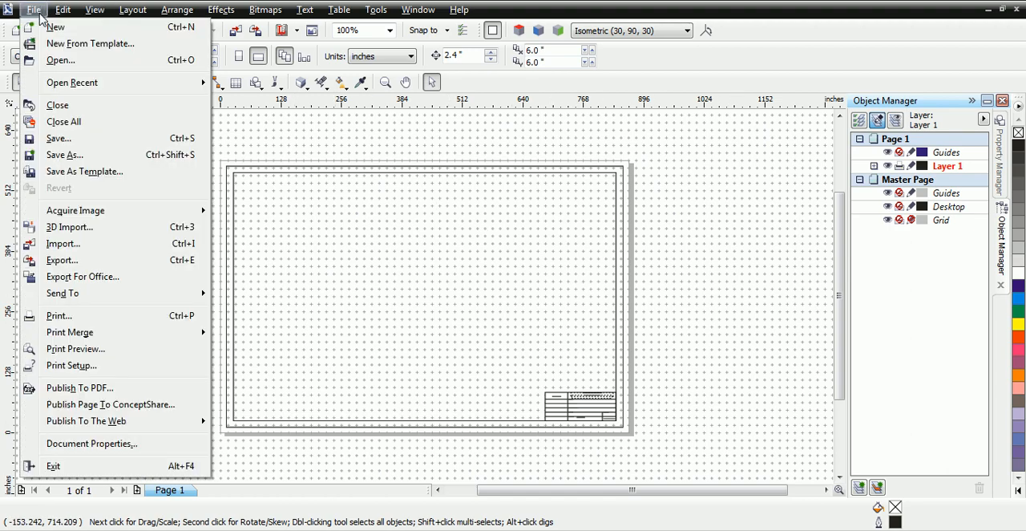
left_click(69, 244)
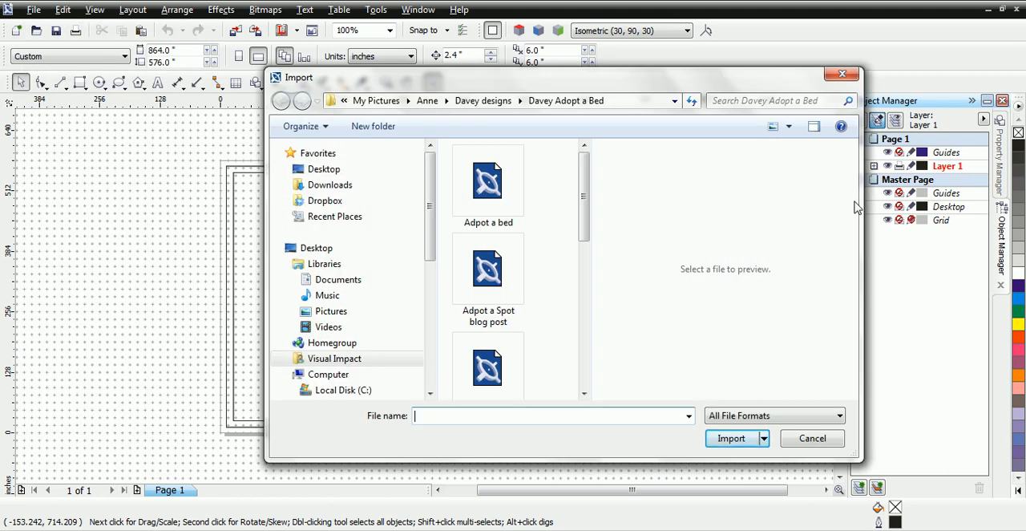
left_click_drag(585, 173, 563, 318)
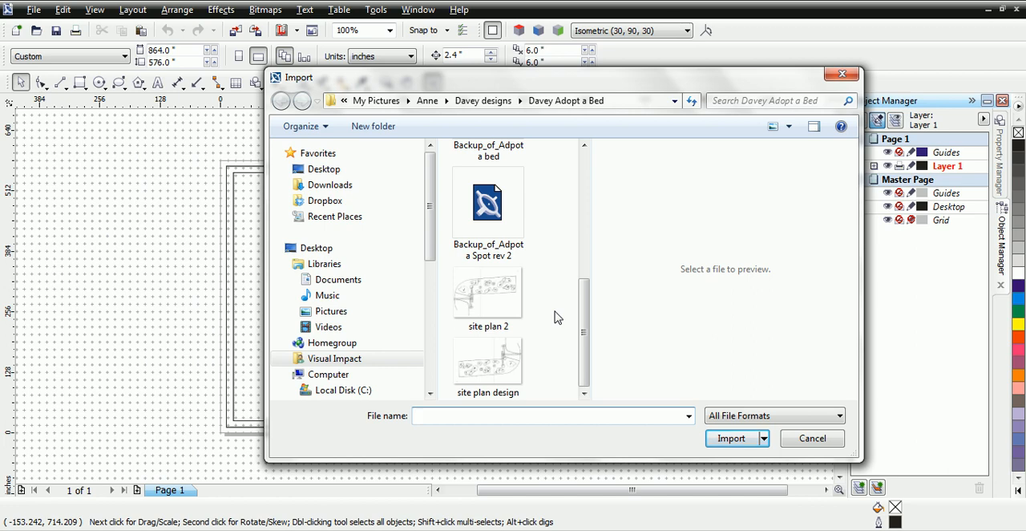
left_click(485, 384)
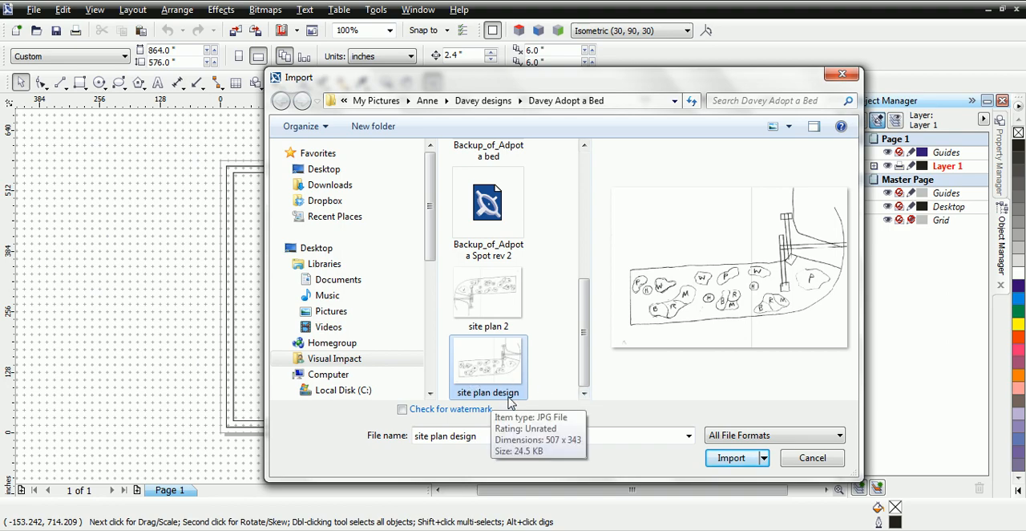
left_click(729, 459)
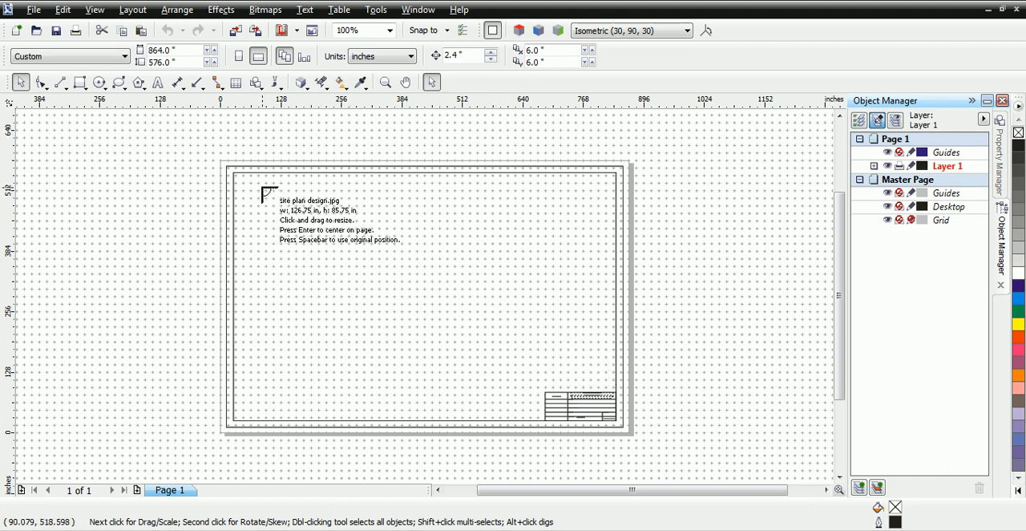
left_click_drag(267, 190, 550, 390)
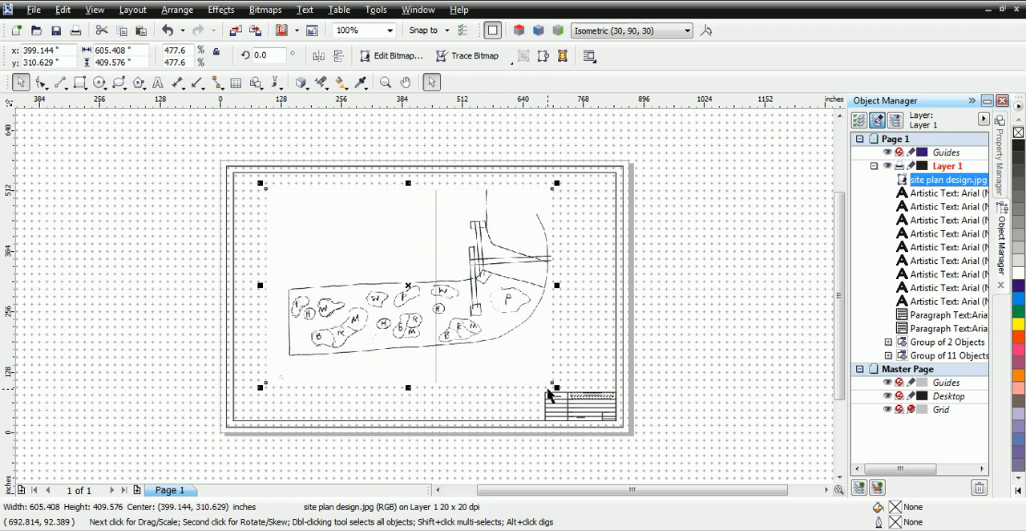
Step: Deselect the image and set the drawing units to feet
left_click(125, 161)
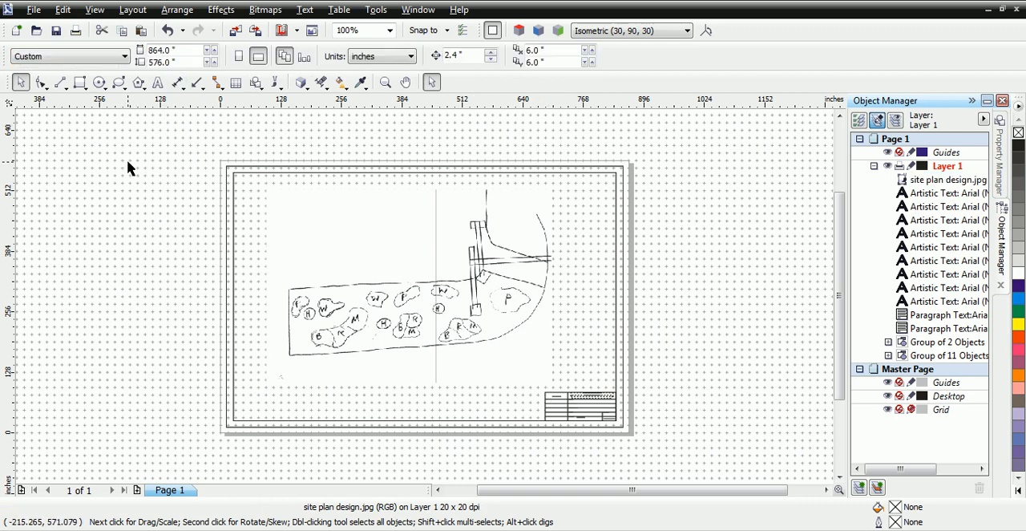
left_click(410, 58)
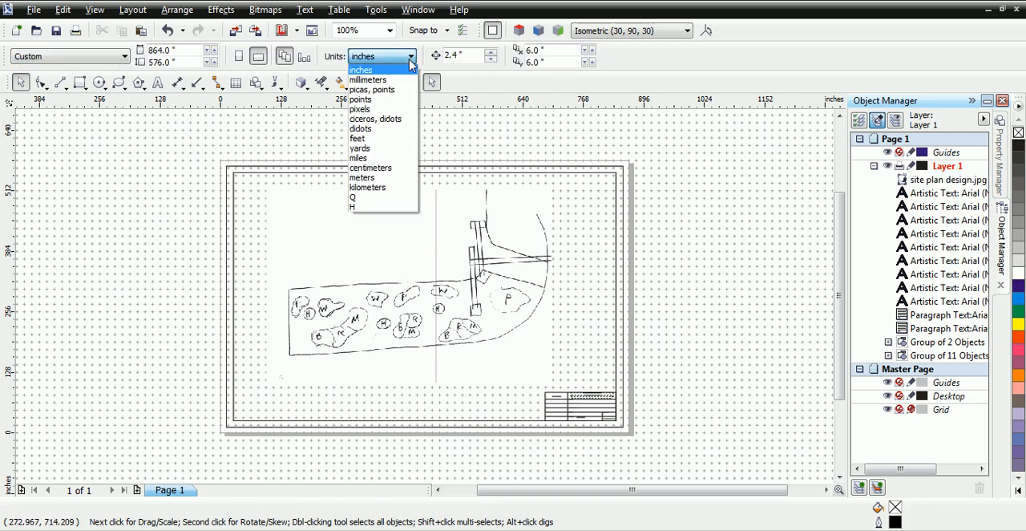
left_click(358, 138)
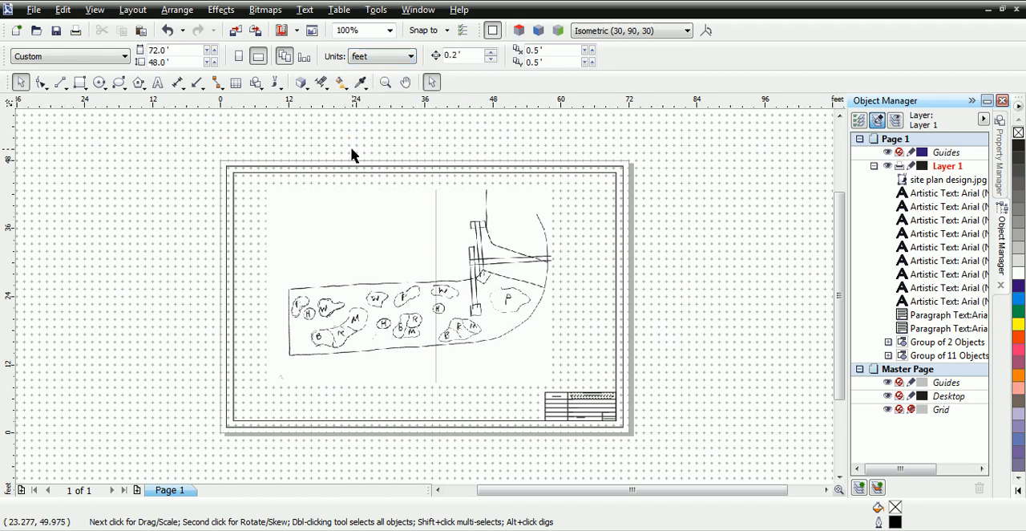
Step: Draw a horizontal two-point line about 46 ft long just below the planting bed on the site plan
left_click(60, 81)
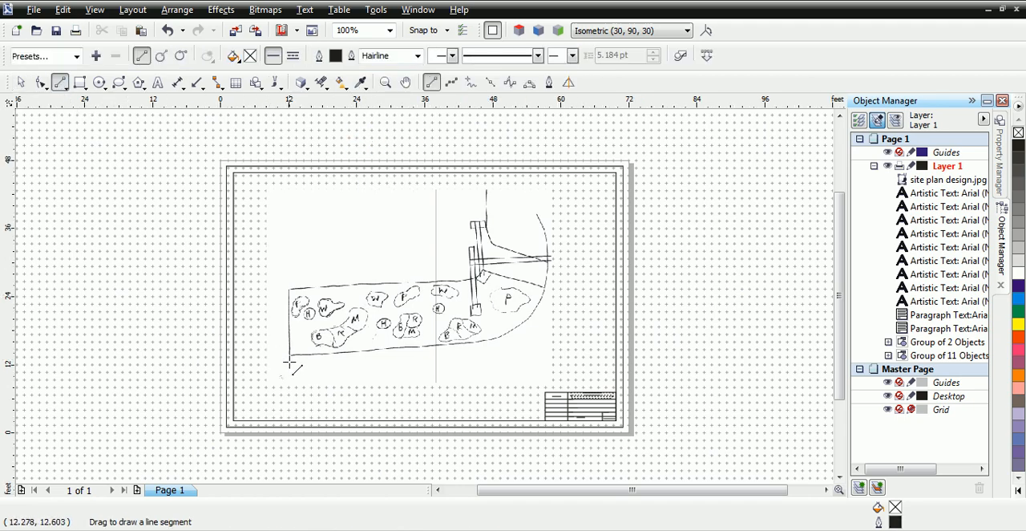
left_click_drag(290, 364, 547, 364)
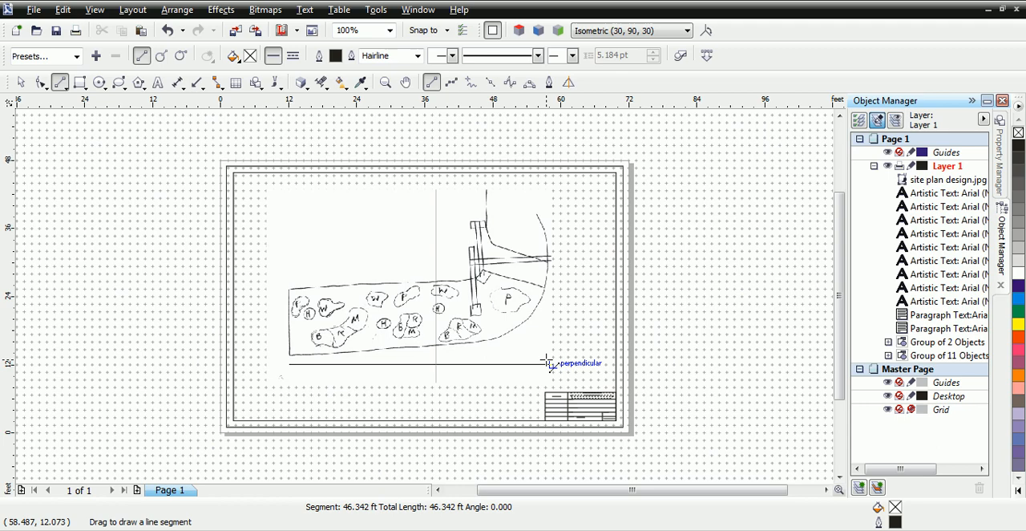
mouse_move(547, 364)
left_mouse_down()
mouse_move(549, 255)
mouse_move(548, 365)
left_mouse_up()
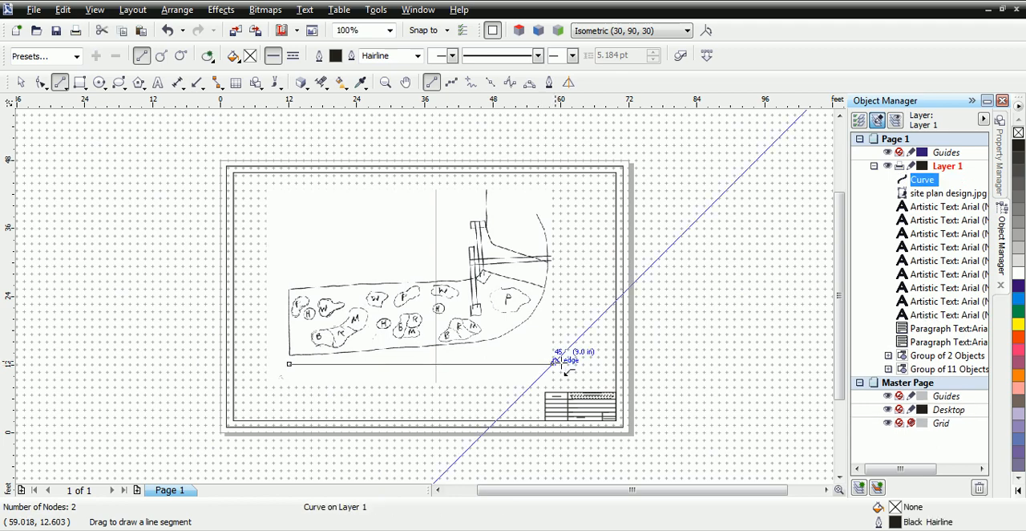
Step: Set the horizontal line's length to 50 ft in its curve properties
left_click(1004, 165)
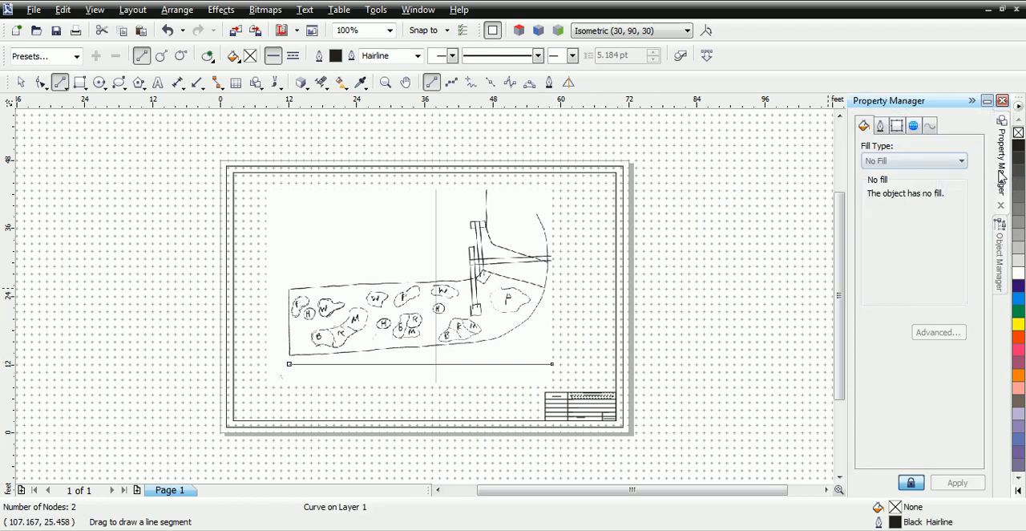
left_click(932, 127)
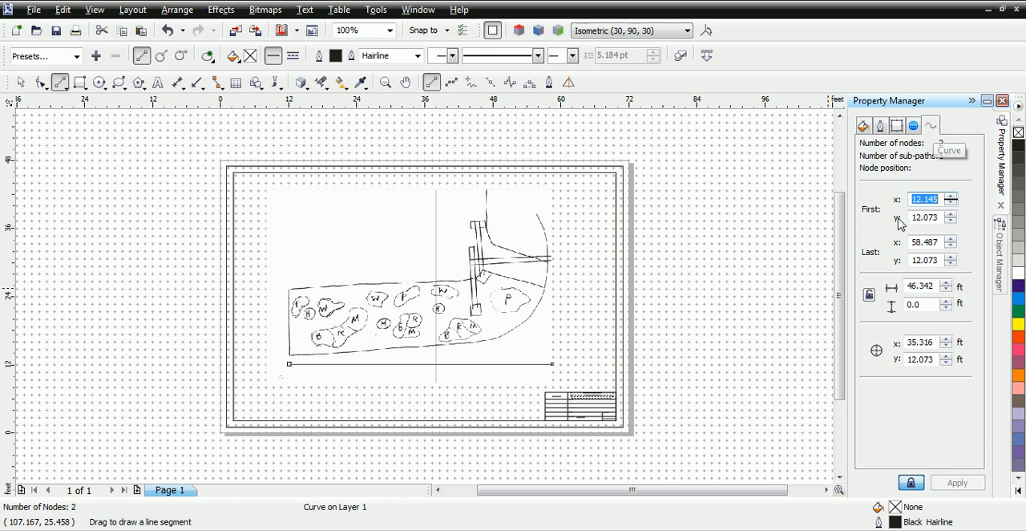
left_click(935, 285)
double_click(935, 285)
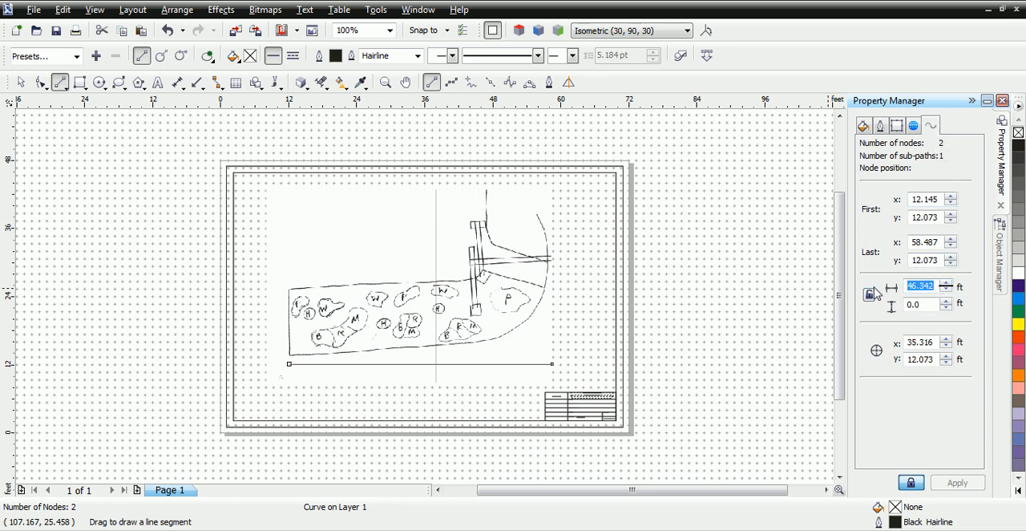
type("50")
key("Return")
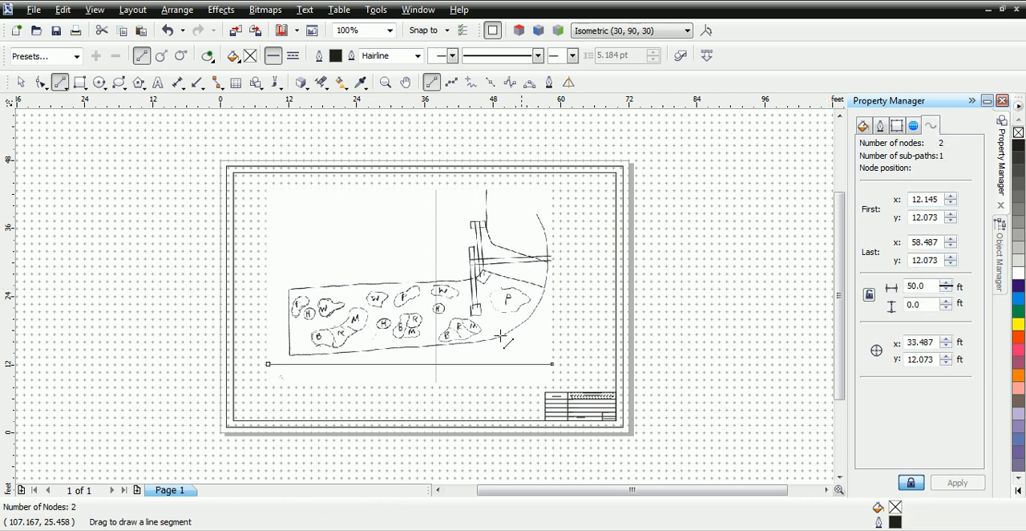
Step: Set the line's outline width to 384 pt and its color to red
left_click(881, 126)
left_click(943, 180)
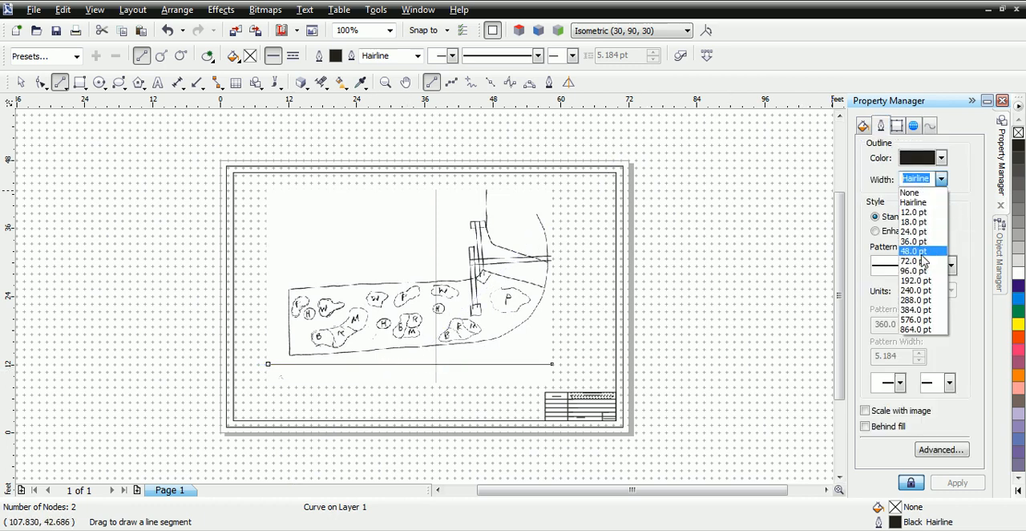
left_click(922, 312)
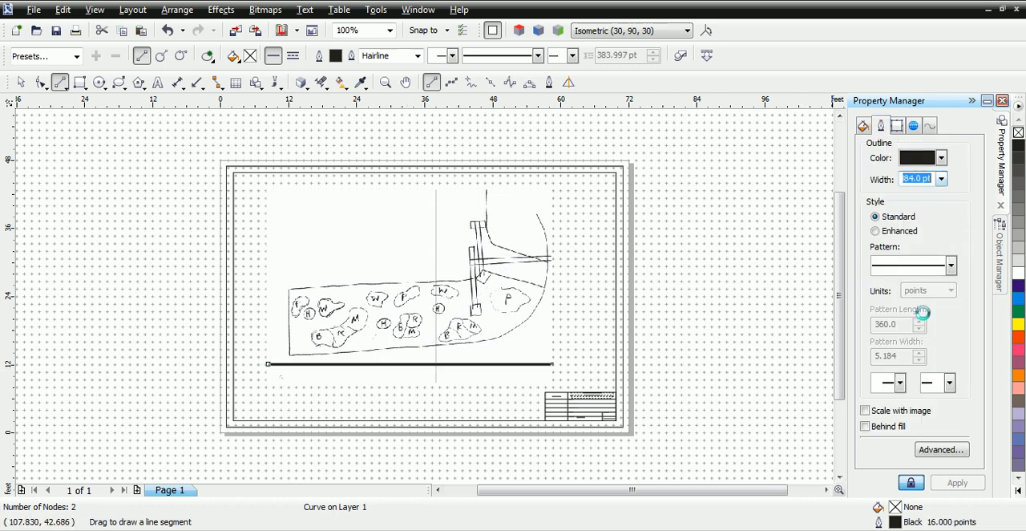
left_click(941, 158)
left_click(944, 196)
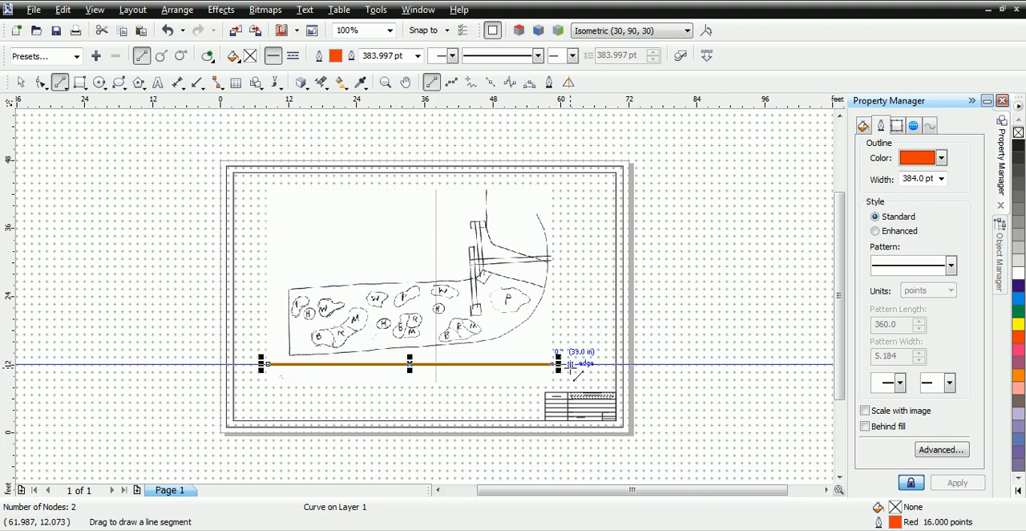
Step: Enlarge the site plan image to about 55.5 ft wide and move the red line to start at the bed's lower-left corner
left_click(21, 82)
left_click(383, 275)
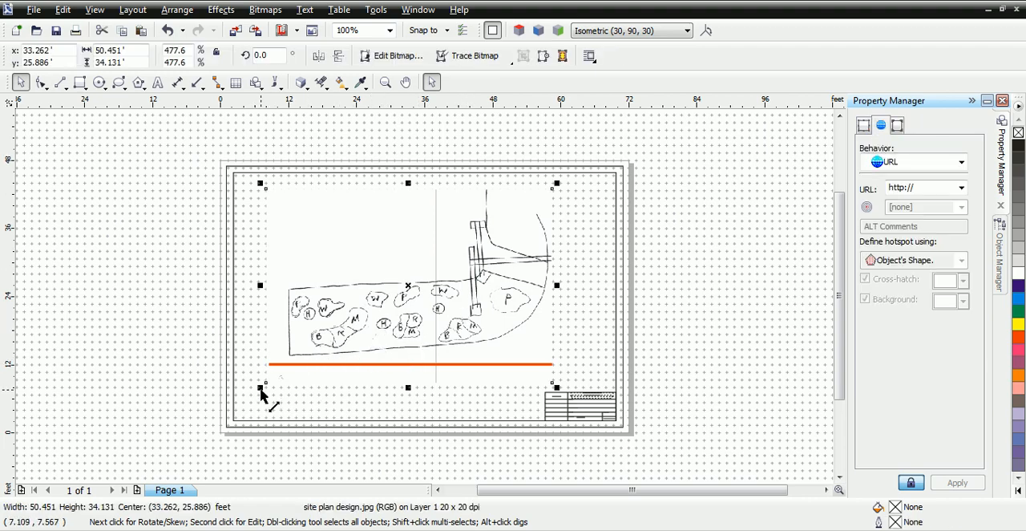
left_click_drag(260, 391, 240, 403)
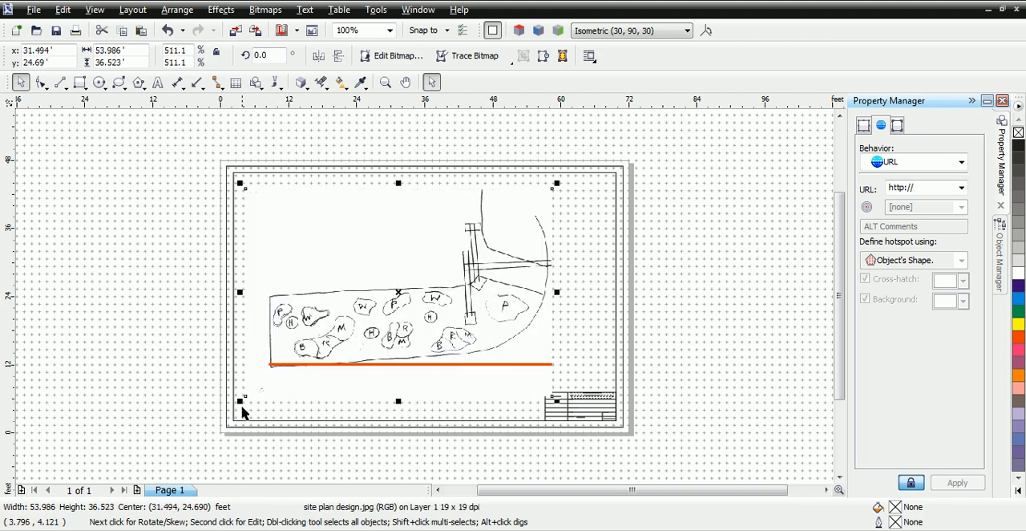
left_click_drag(241, 408, 249, 417)
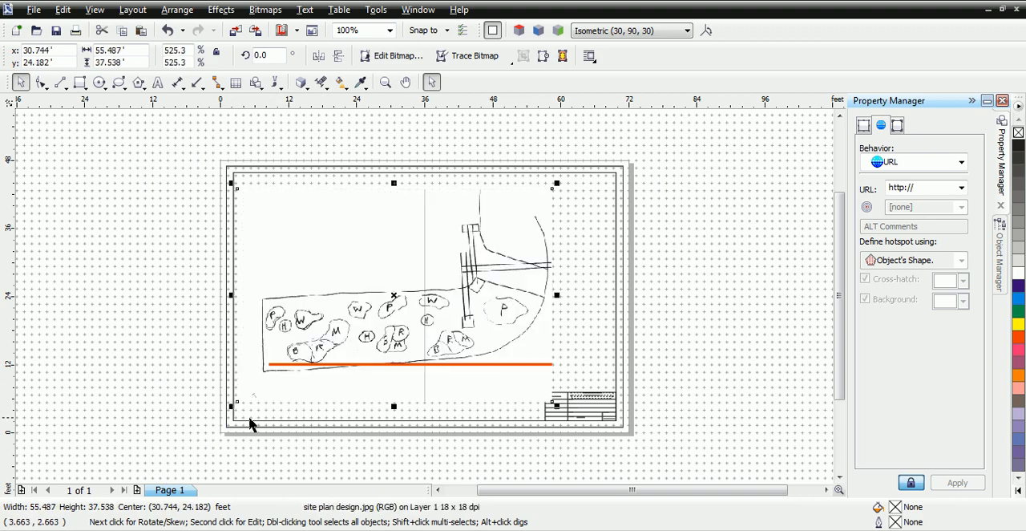
left_click(470, 367)
left_click_drag(409, 365, 404, 370)
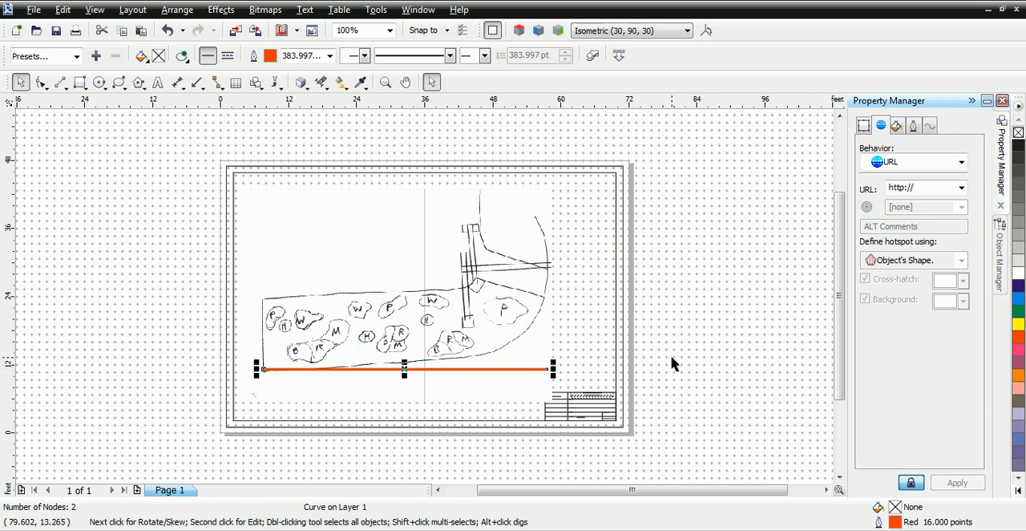
Step: Add a new layer above Layer 1 and activate the 2-Point Line tool
left_click(448, 238)
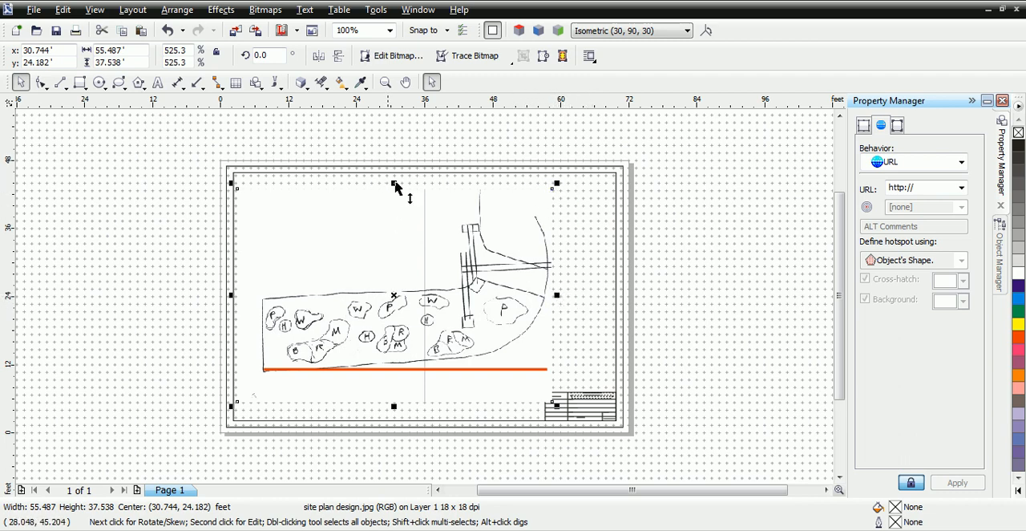
left_click(1002, 265)
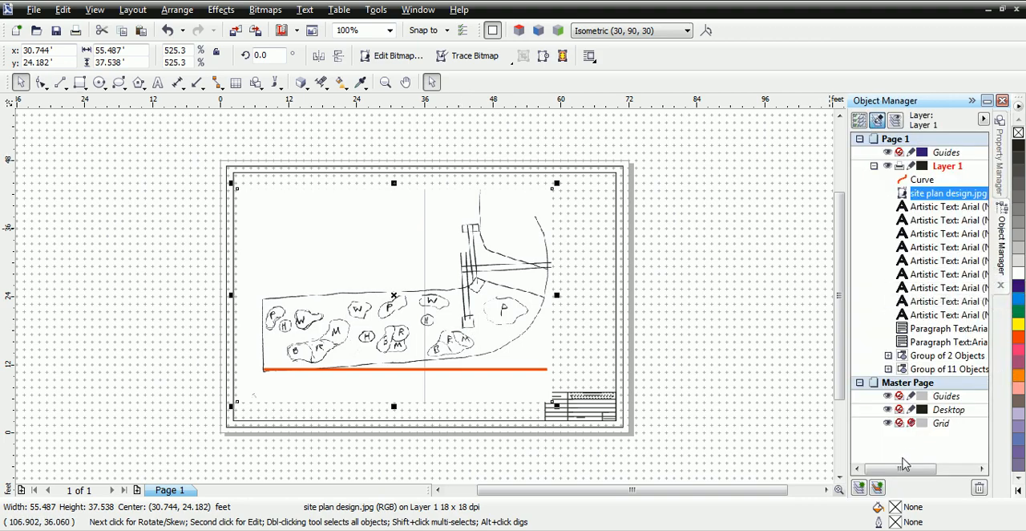
left_click(859, 488)
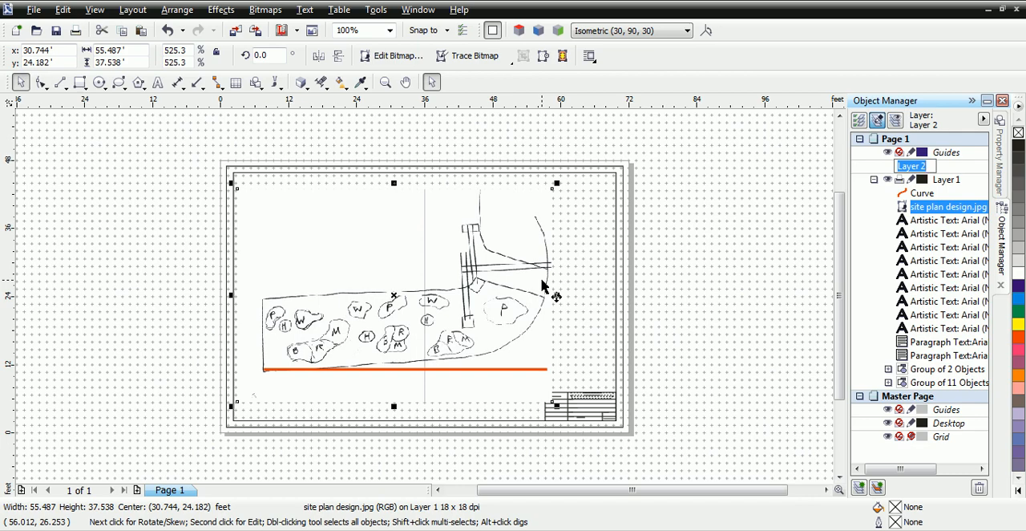
left_click(60, 83)
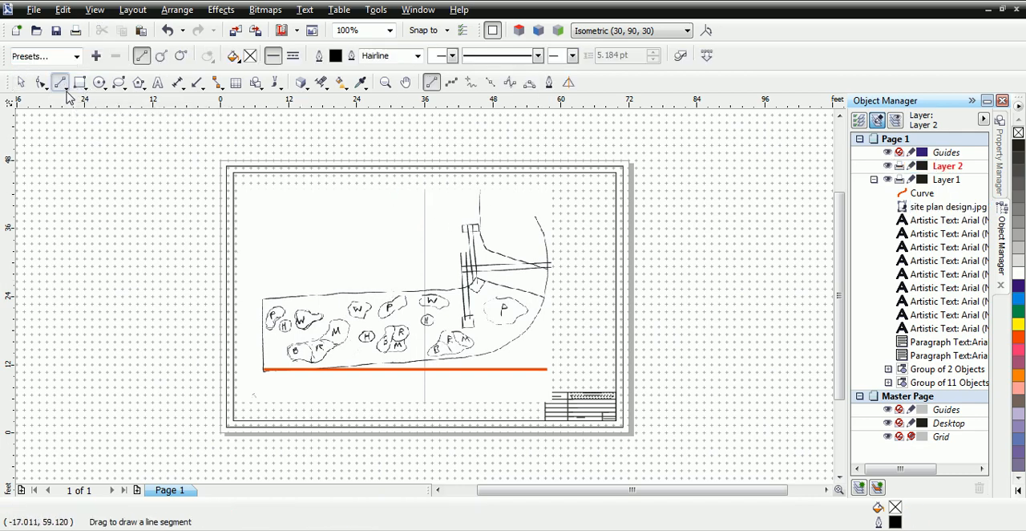
Step: Trace the bed's left, lower and curved right edges on Layer 2 with one multi-segment polyline, ending at the upper tip of the right-hand curve
left_click(452, 82)
left_click(265, 300)
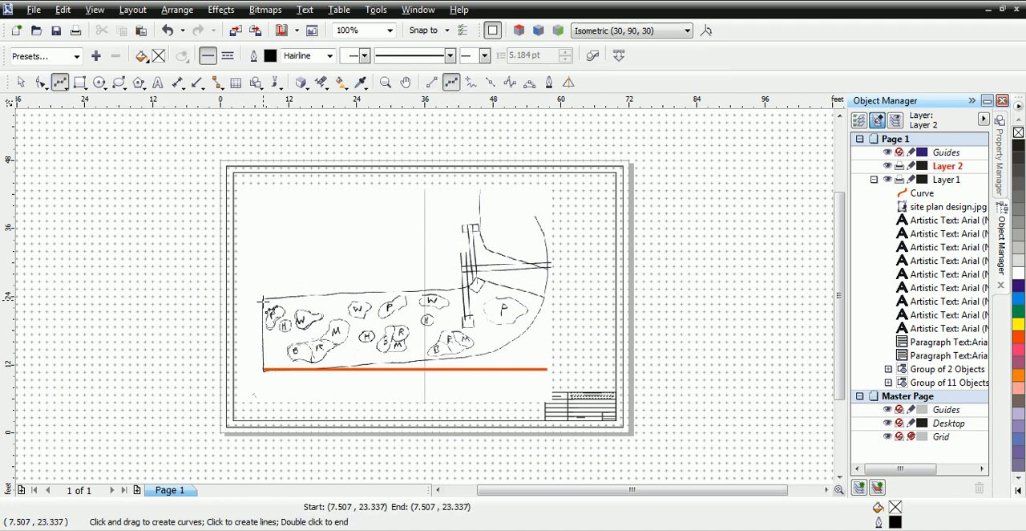
left_click(265, 368)
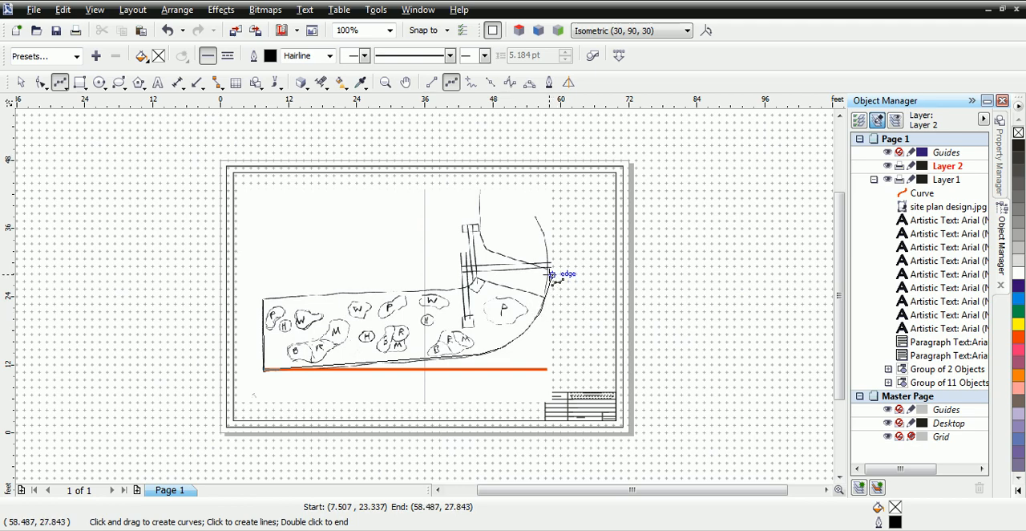
double_click(539, 217)
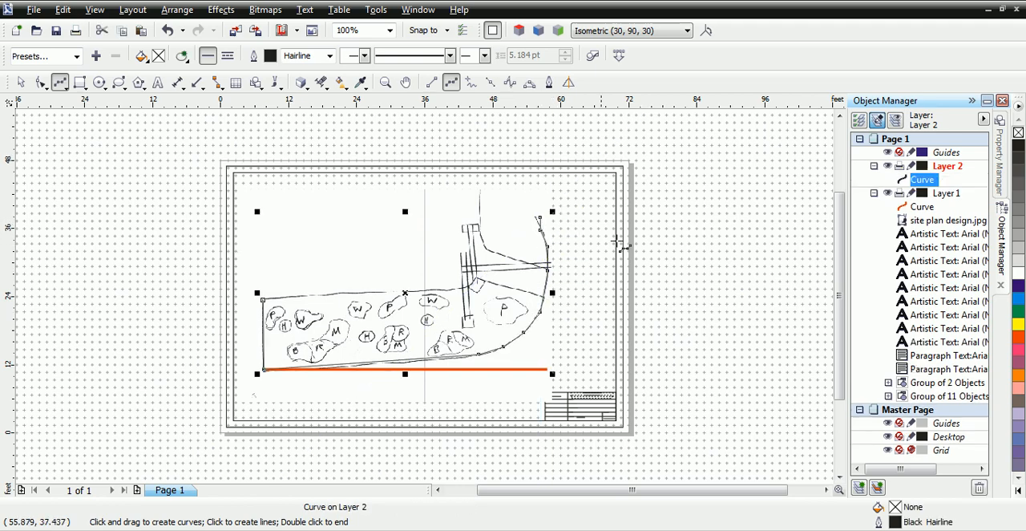
Step: Hide Layer 1 to check the traced outline on its own and make the layer visible again
left_click(888, 193)
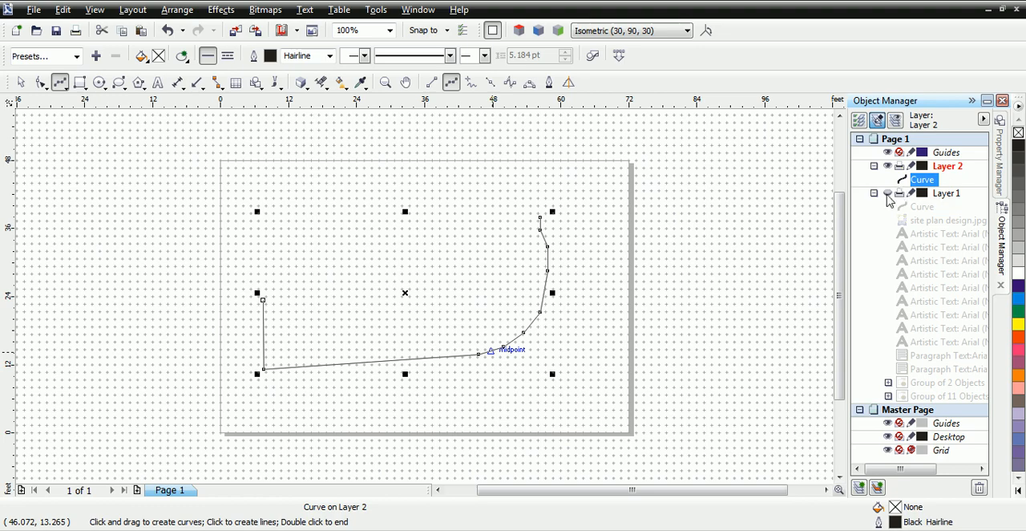
left_click(888, 195)
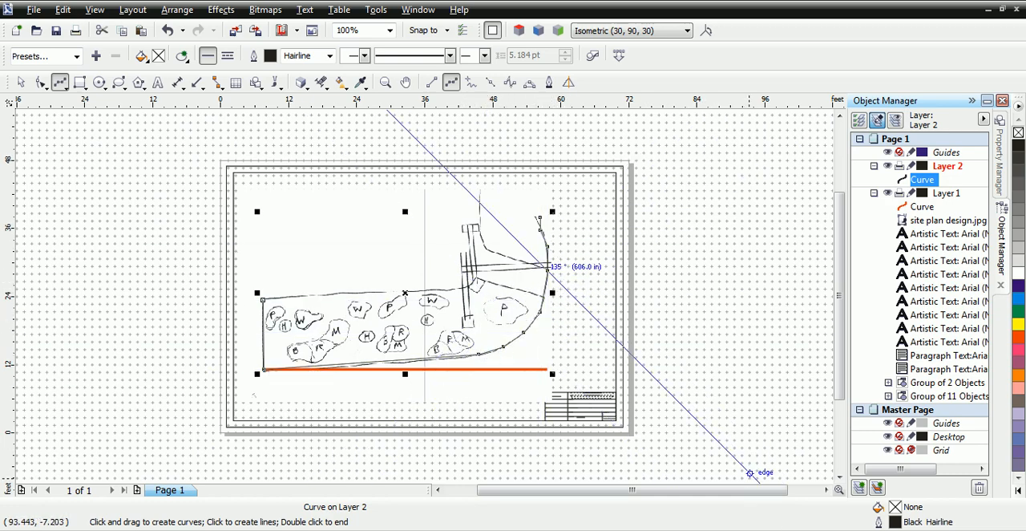
left_click(831, 529)
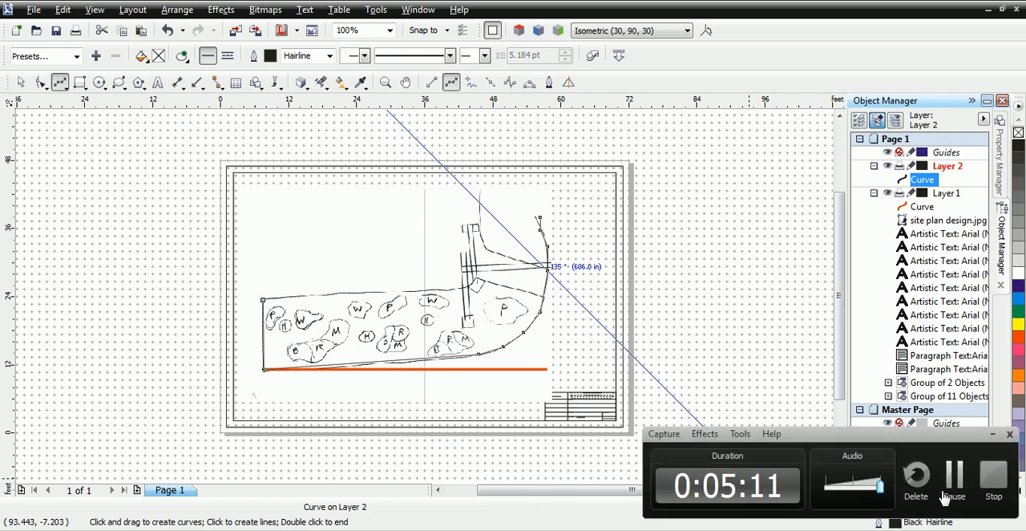